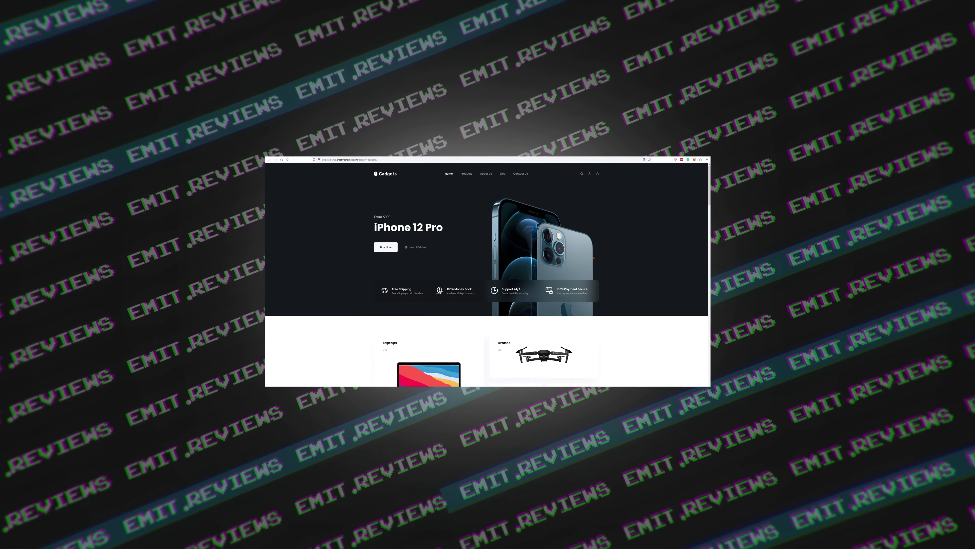
Preview the Blocksy Gadgets starter site demo from the Starter Sites list
scroll(594, 258, down, 5)
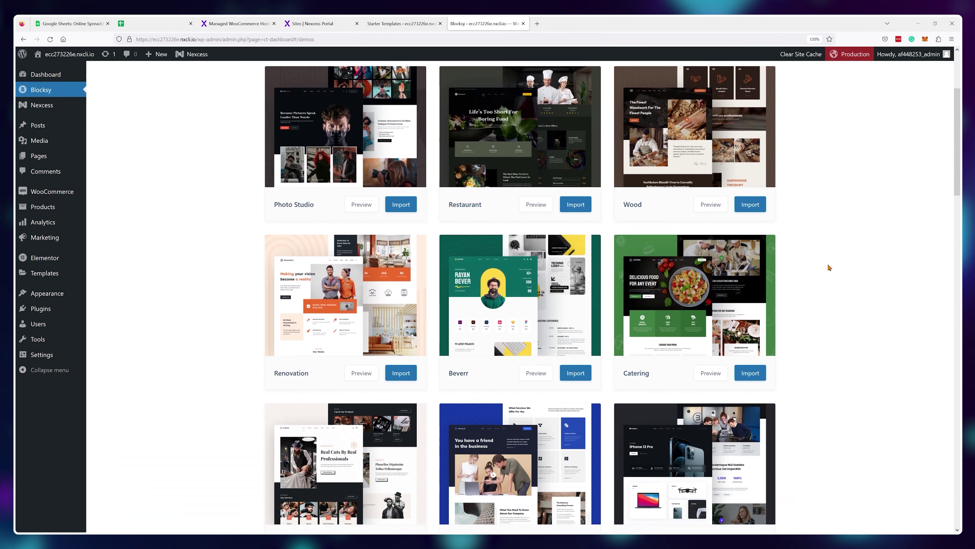
click(711, 504)
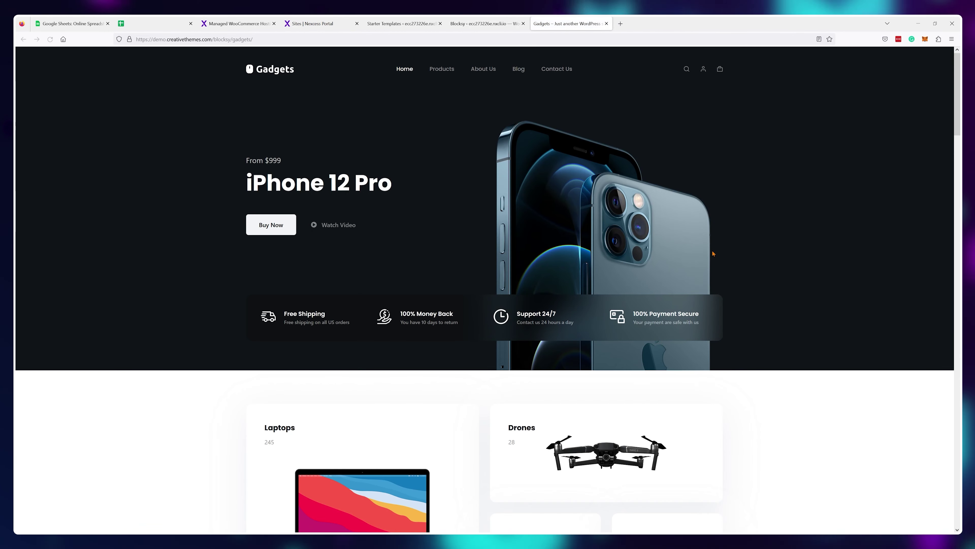
scroll(710, 247, down, 6)
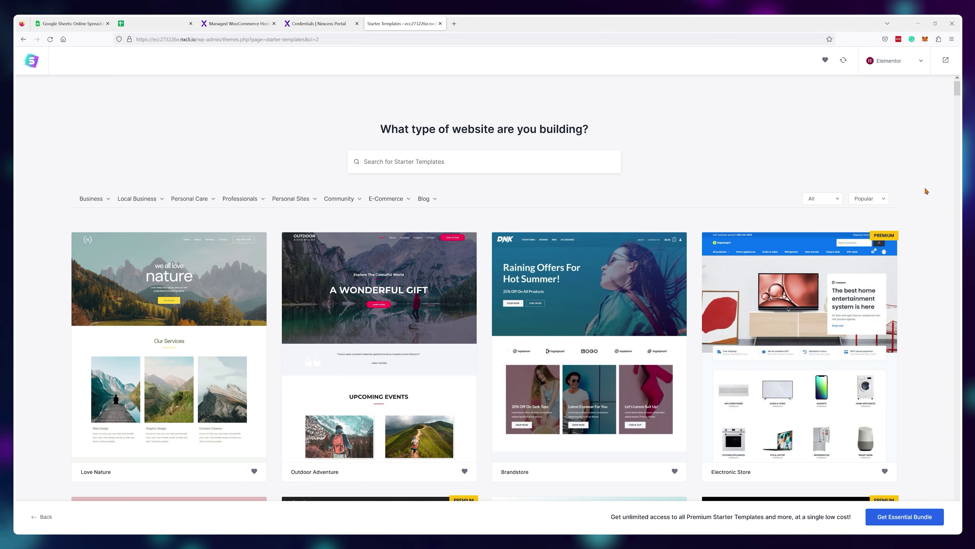
Filter the Starter Templates gallery to E-Commerce designs and browse the results
click(402, 200)
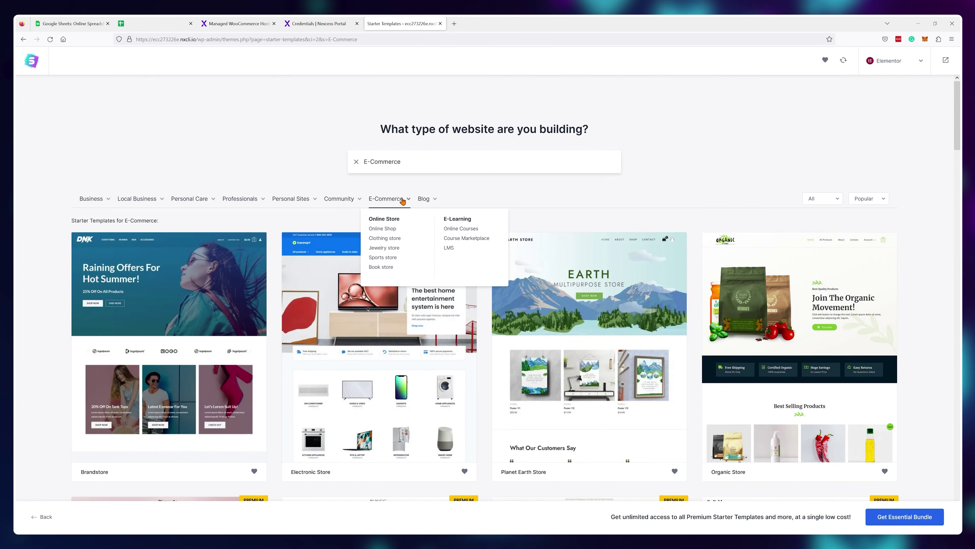
scroll(596, 184, down, 10)
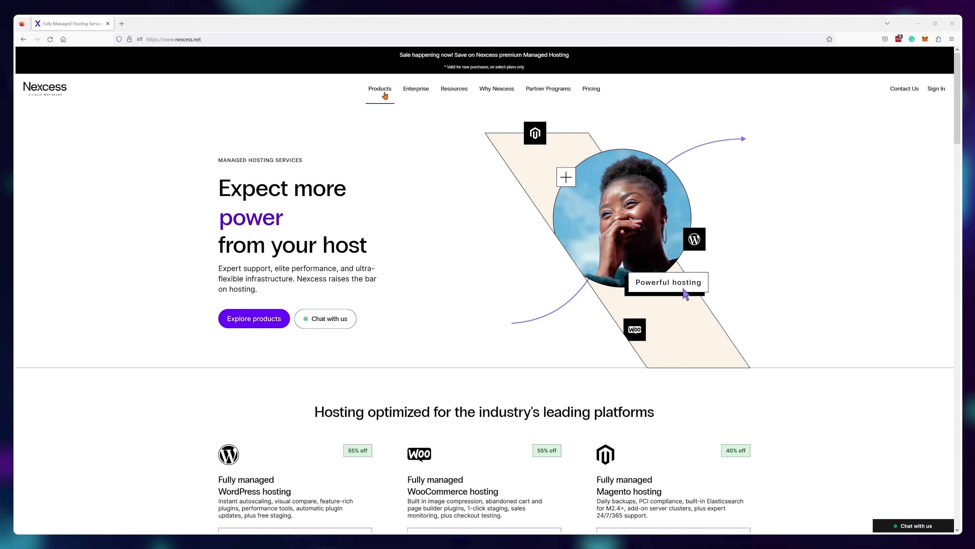
Switch on Plugin Upgrades and Core Upgrades for the Woocommerce Store site under Products > WooCommerce
click(384, 90)
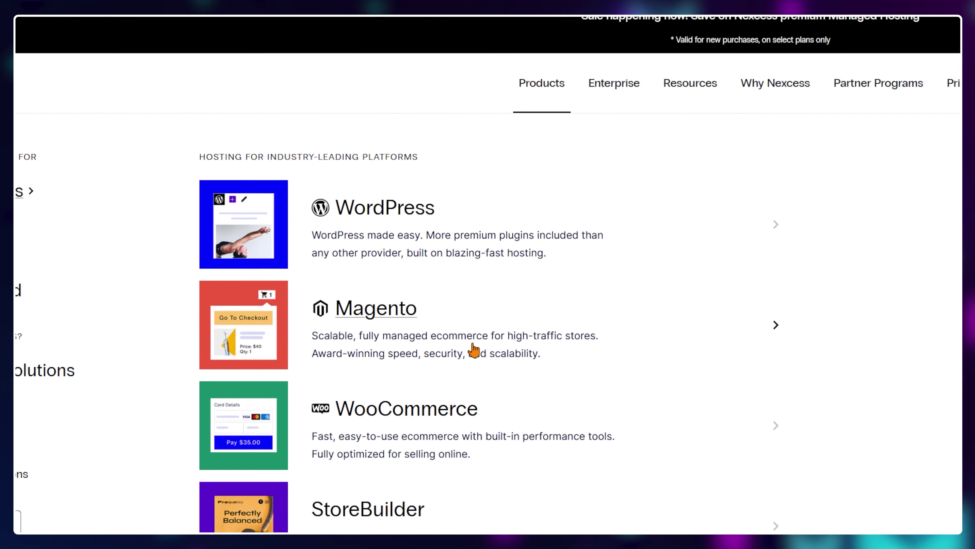
click(470, 409)
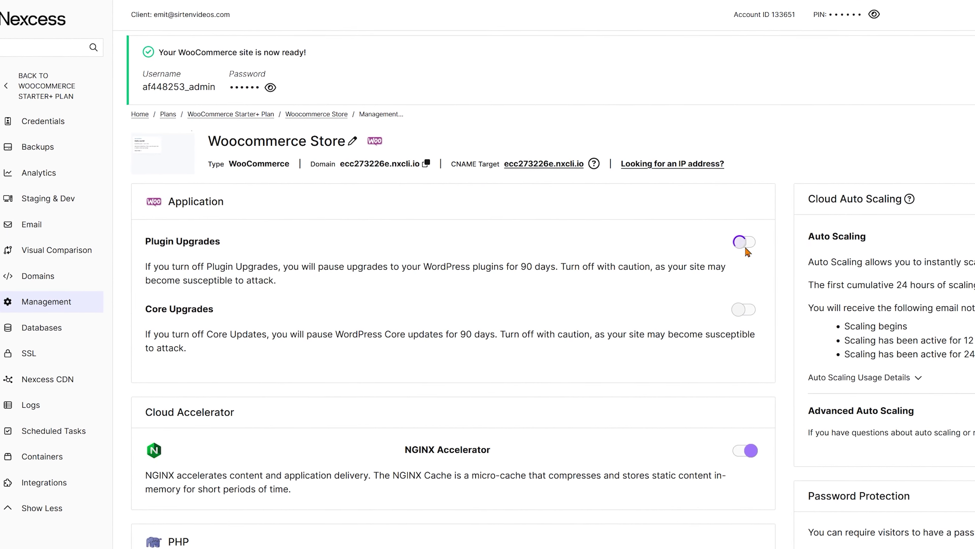
click(745, 246)
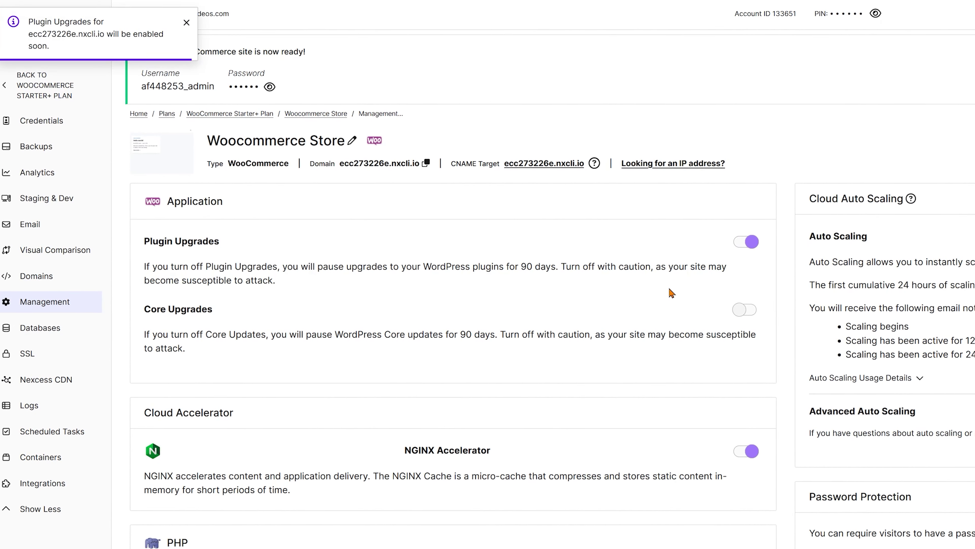
click(747, 313)
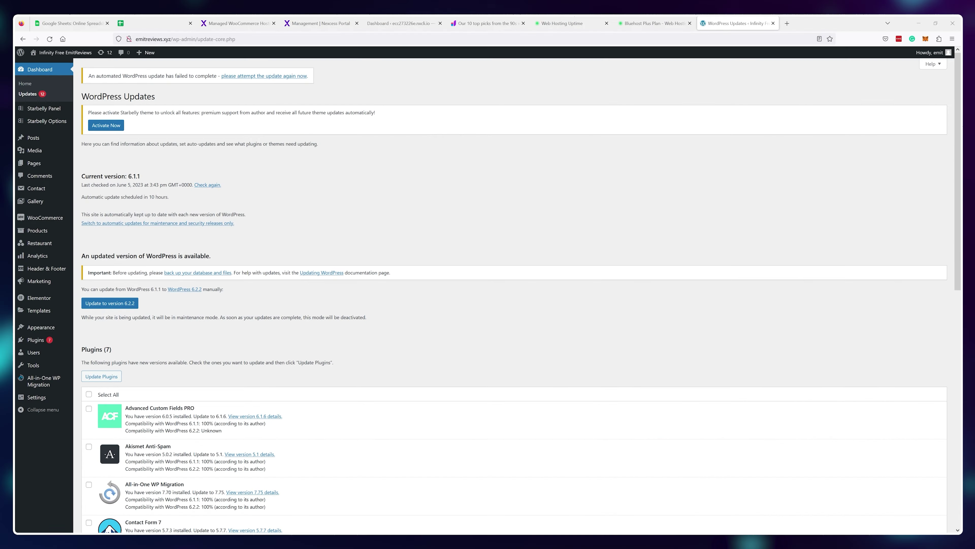
Tick Advanced Custom Fields PRO in the Plugins list on the Updates page
scroll(514, 269, down, 5)
click(88, 216)
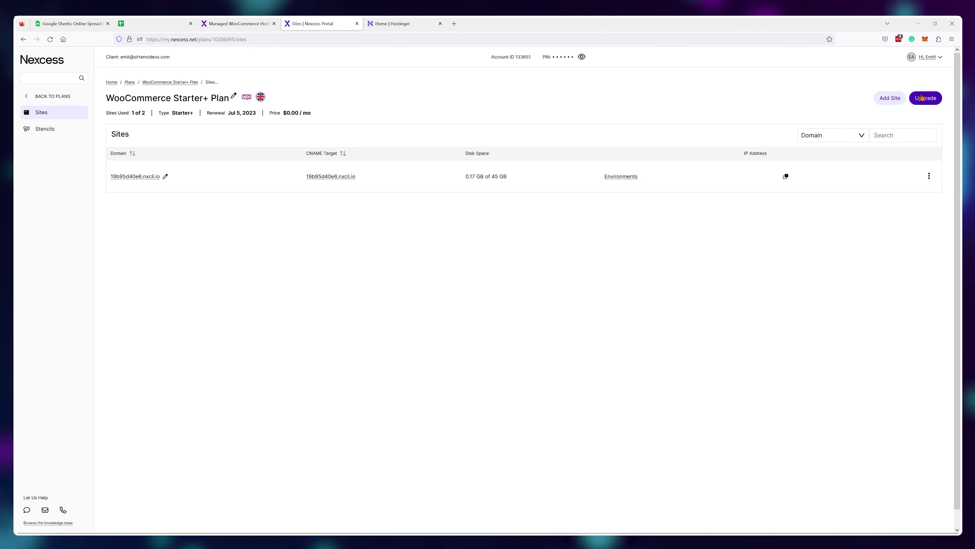
Add a site named 'Woocommerce Store' to the WooCommerce Starter+ plan
click(890, 97)
click(490, 148)
text(W)
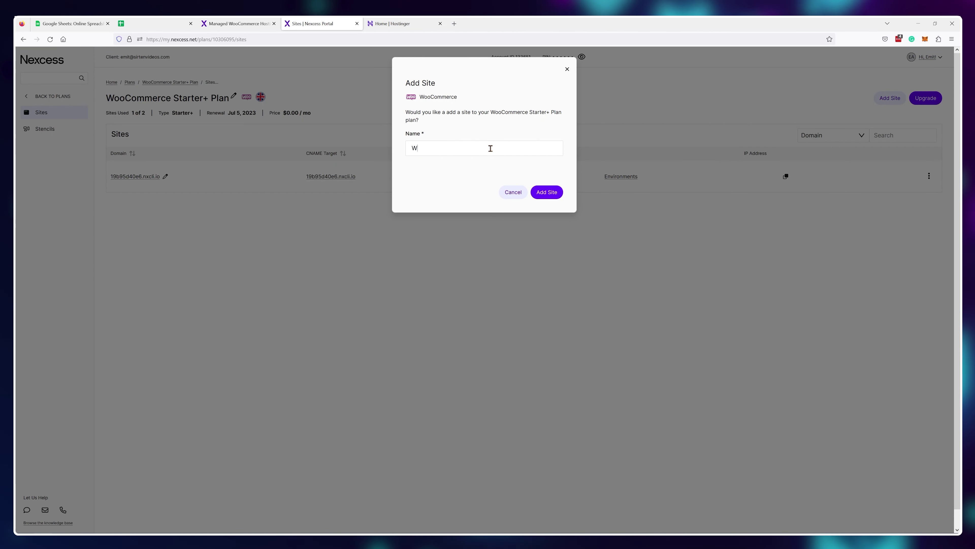
text(oocommerce Store)
key(Return)
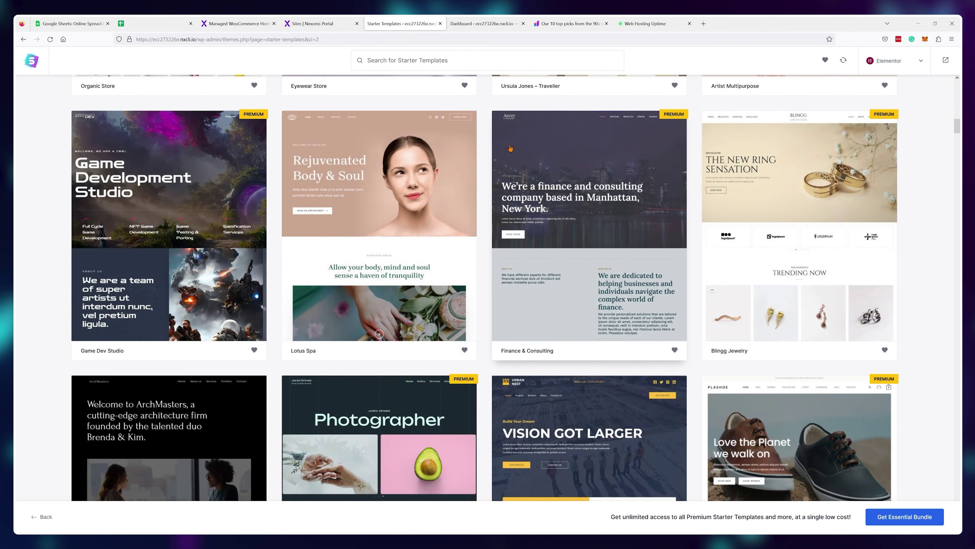
Scroll through the Starter Templates grid and the Organic Store preview
scroll(486, 169, up, 15)
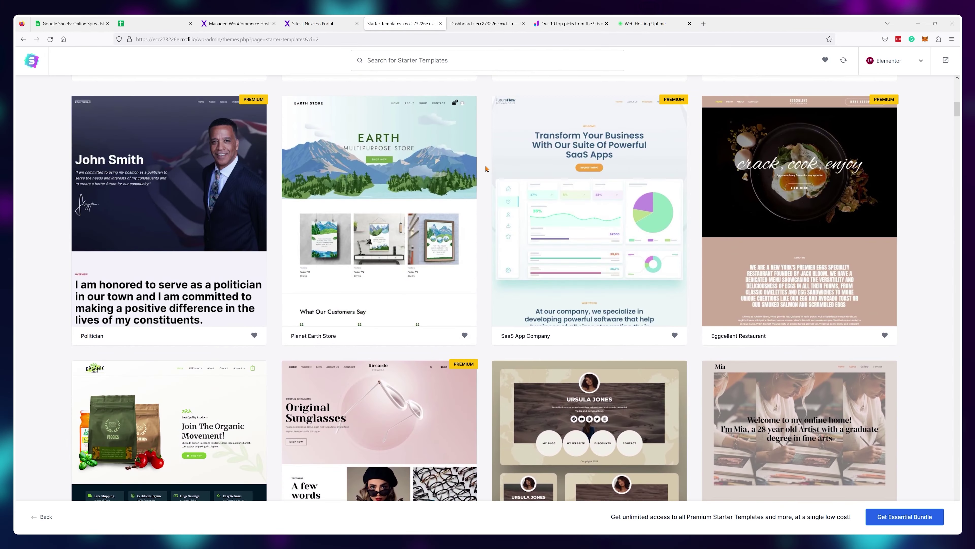
scroll(493, 231, up, 1)
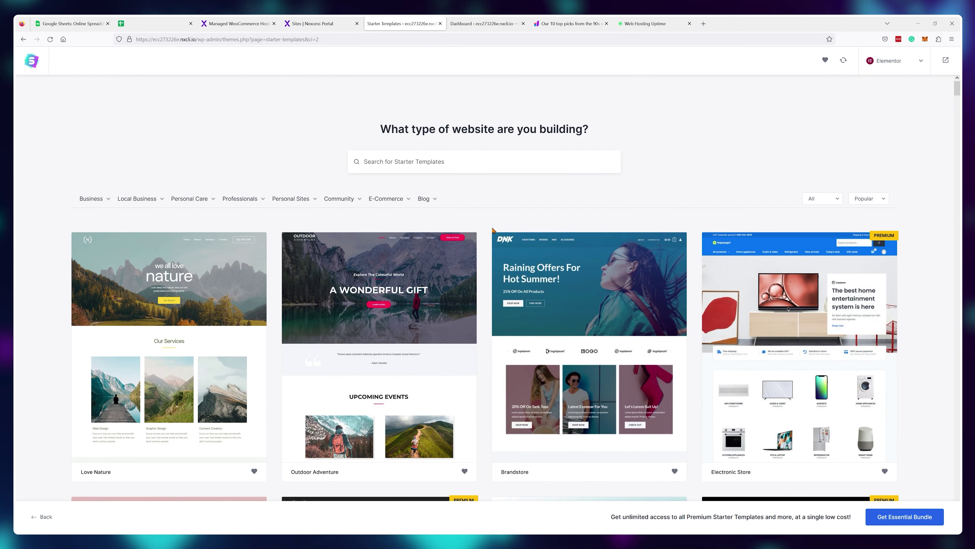
scroll(493, 230, down, 5)
scroll(493, 231, down, 5)
scroll(493, 231, up, 6)
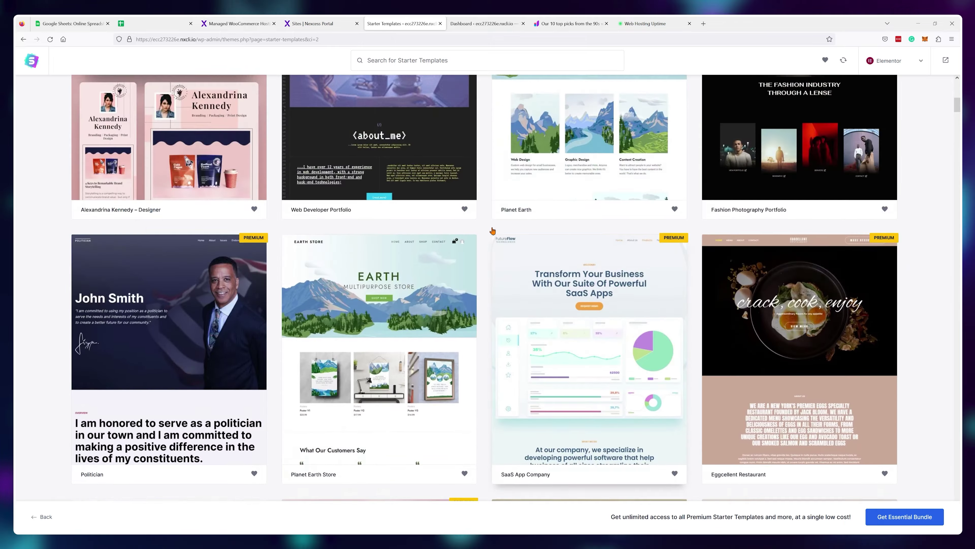
scroll(493, 231, up, 2)
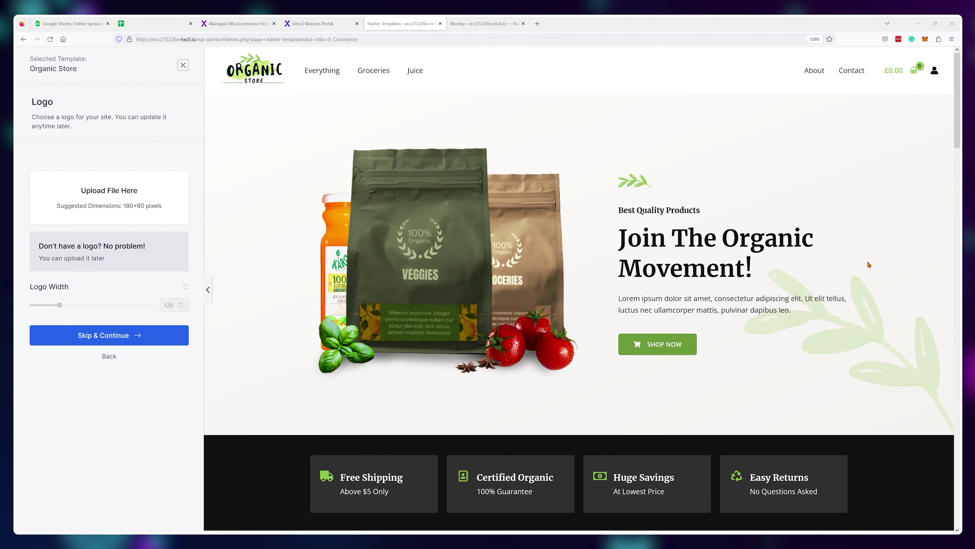
scroll(852, 256, down, 15)
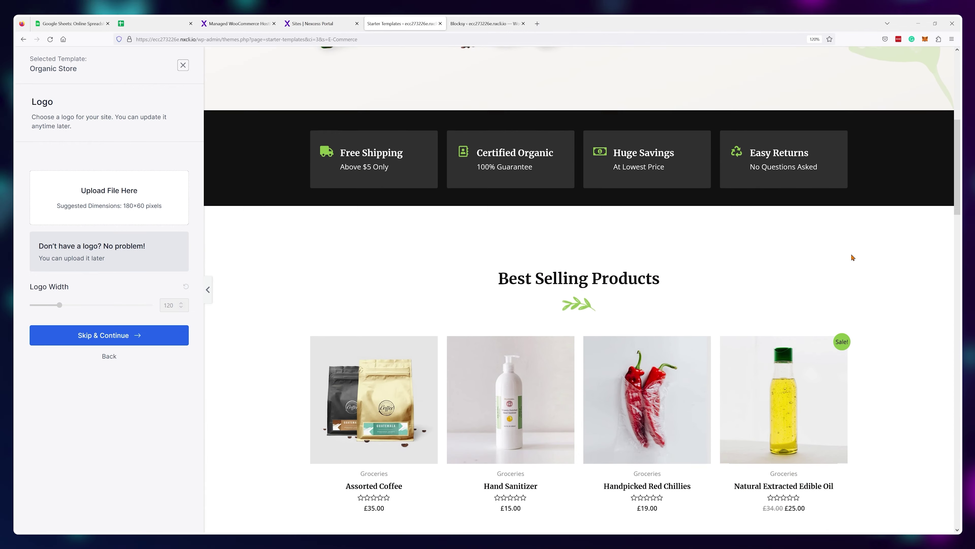
scroll(852, 255, down, 15)
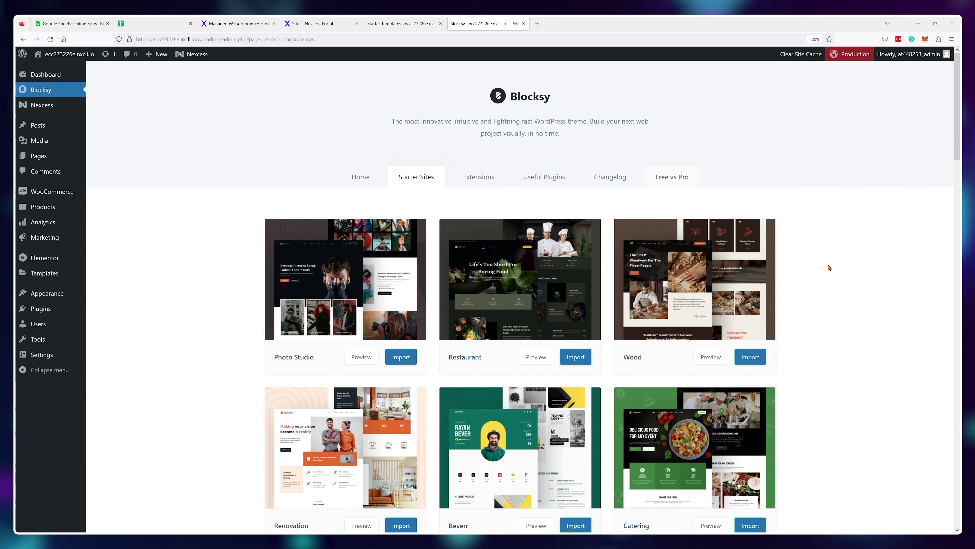
Start importing the Gadgets starter site and choose Elementor as the page builder
scroll(829, 267, down, 8)
scroll(828, 268, down, 5)
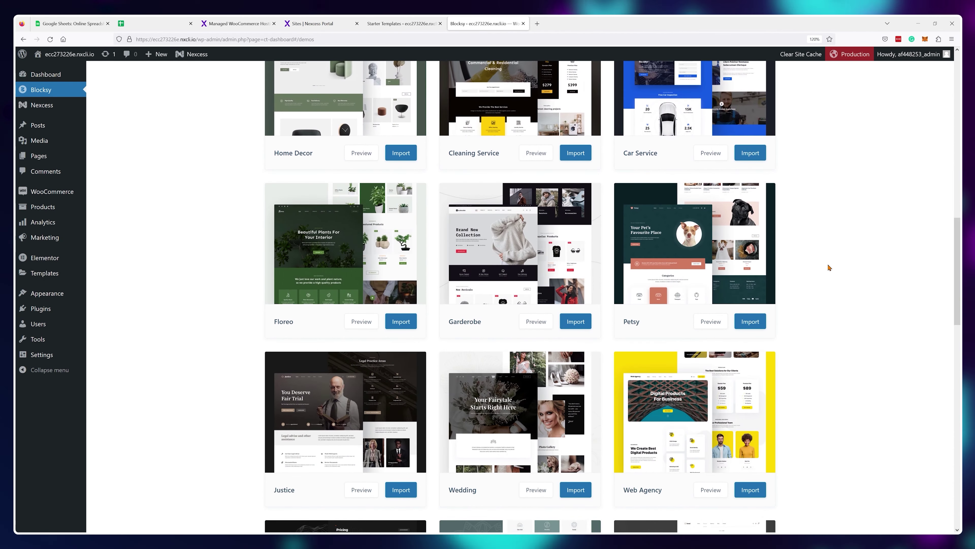
scroll(828, 268, down, 15)
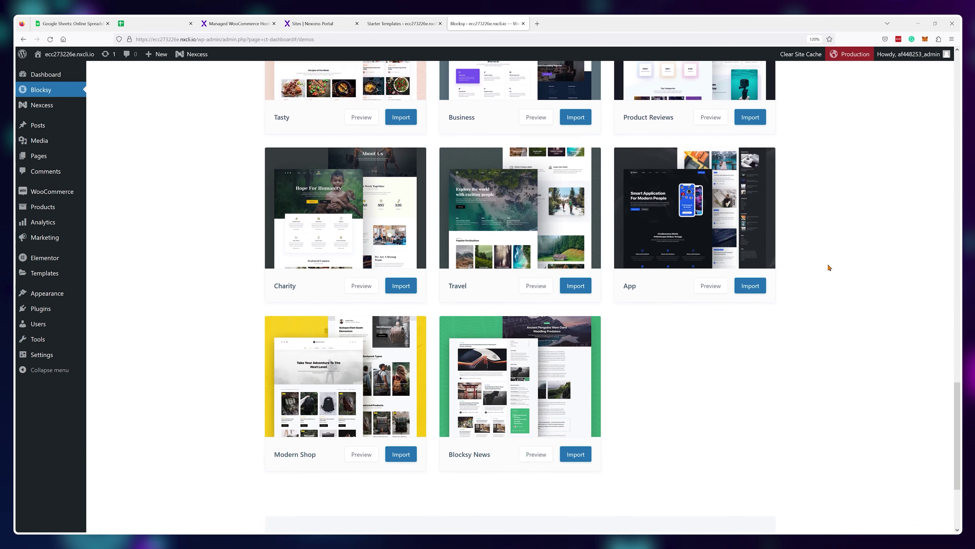
scroll(829, 267, up, 8)
scroll(828, 267, up, 10)
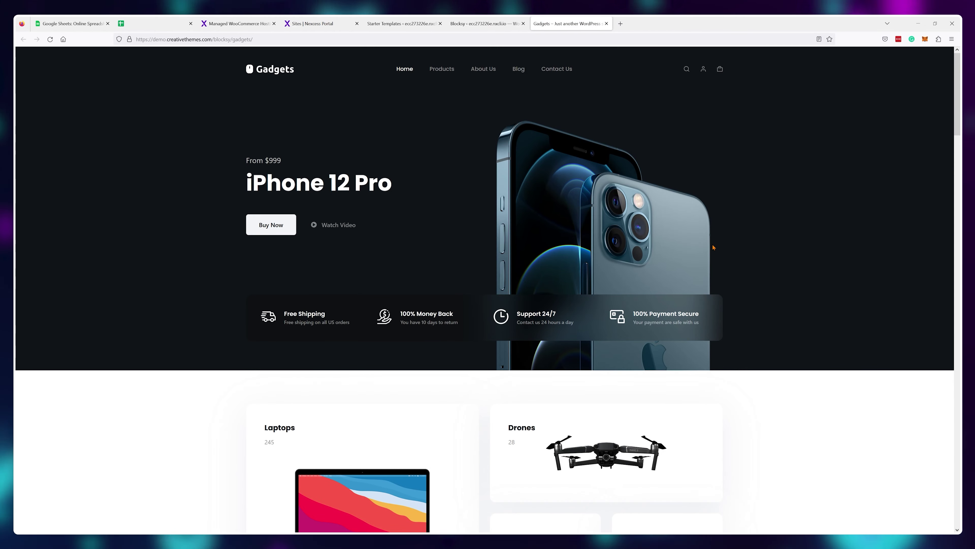
scroll(712, 248, down, 6)
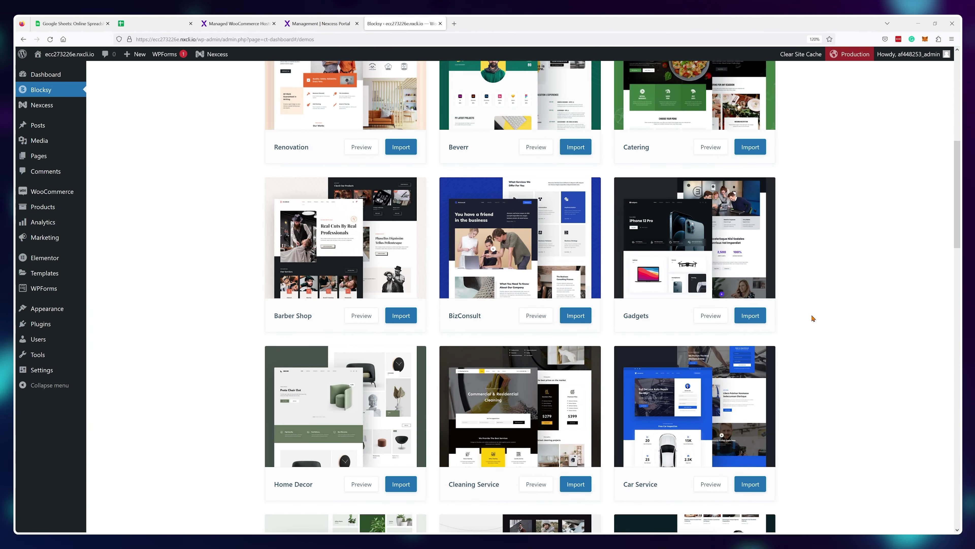
click(751, 316)
click(592, 398)
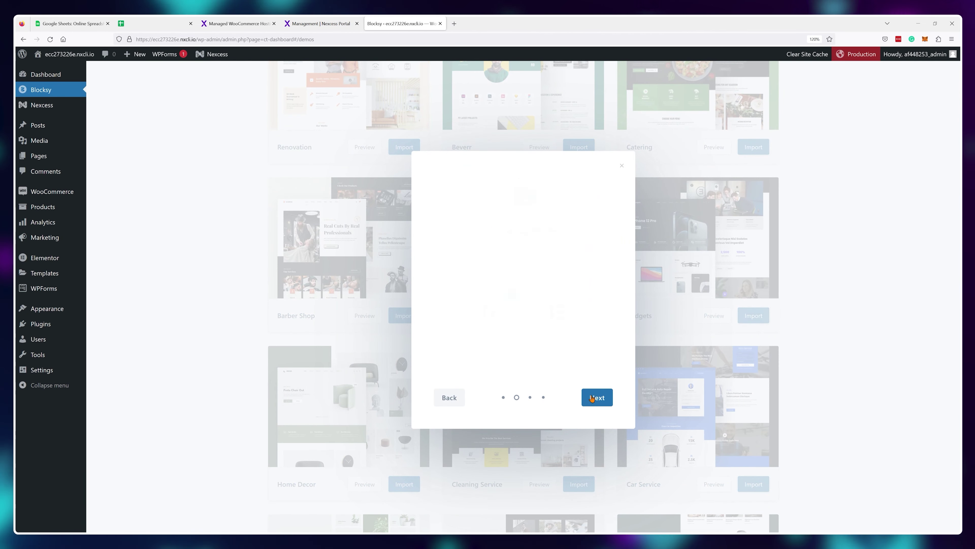
click(552, 318)
Install the required plugins and Gadgets demo content, then view the live site
click(597, 398)
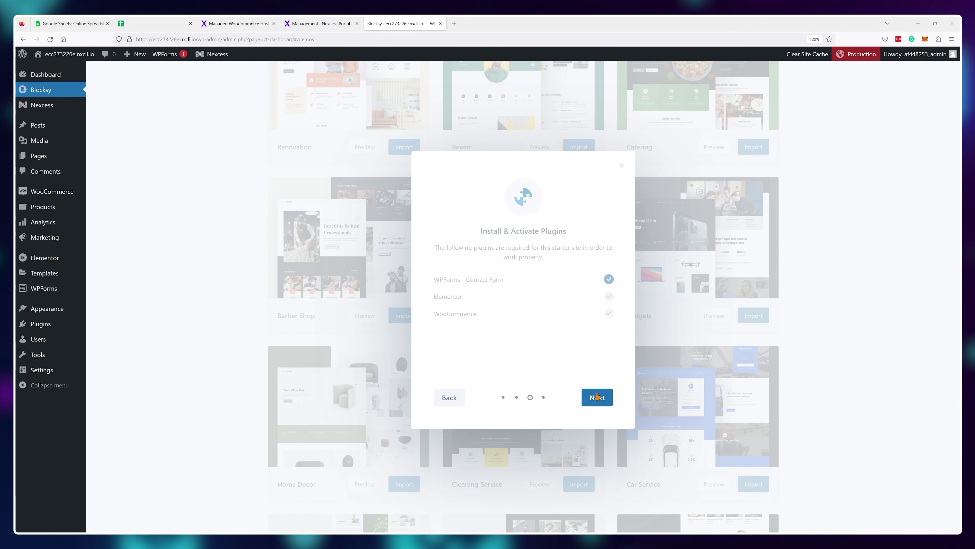
click(597, 397)
click(603, 397)
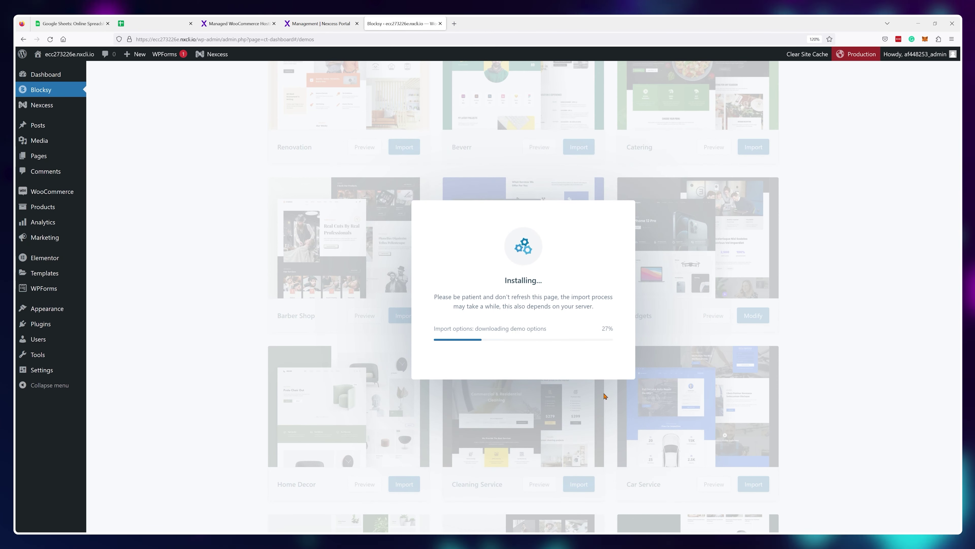
click(546, 306)
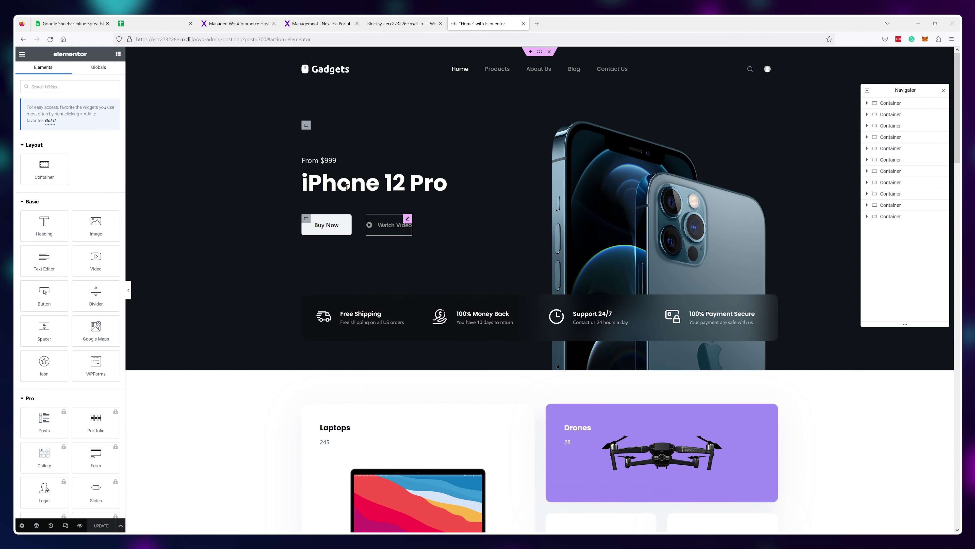
Inspect the hero heading's style settings and select the 245 count under Laptops
click(346, 187)
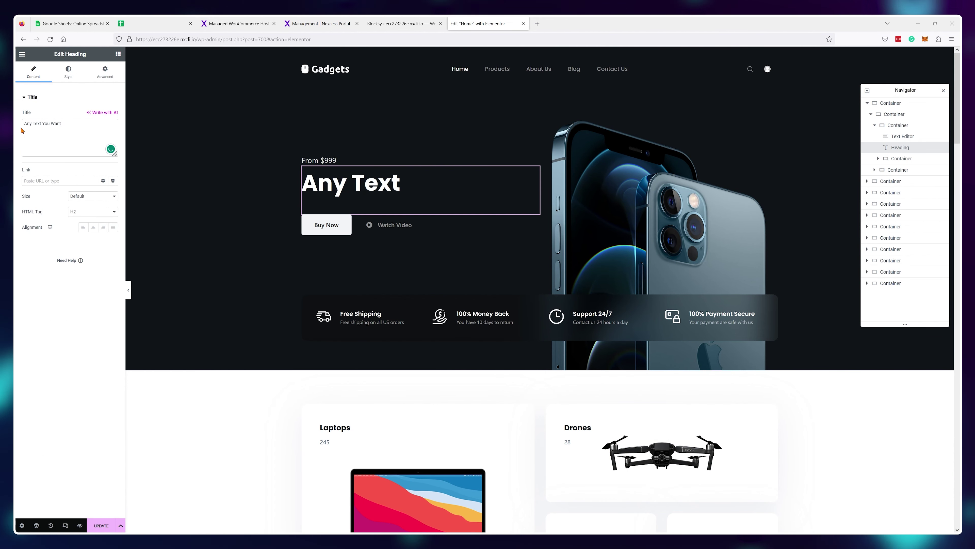
click(69, 72)
scroll(384, 307, down, 4)
click(384, 307)
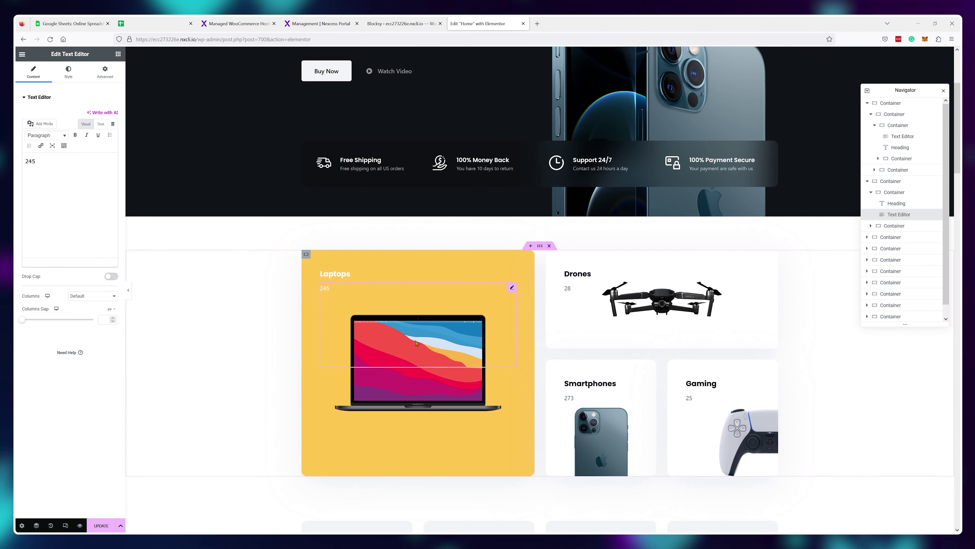
click(66, 75)
Set the game controller picture as the Drones card's background image
click(749, 330)
click(70, 154)
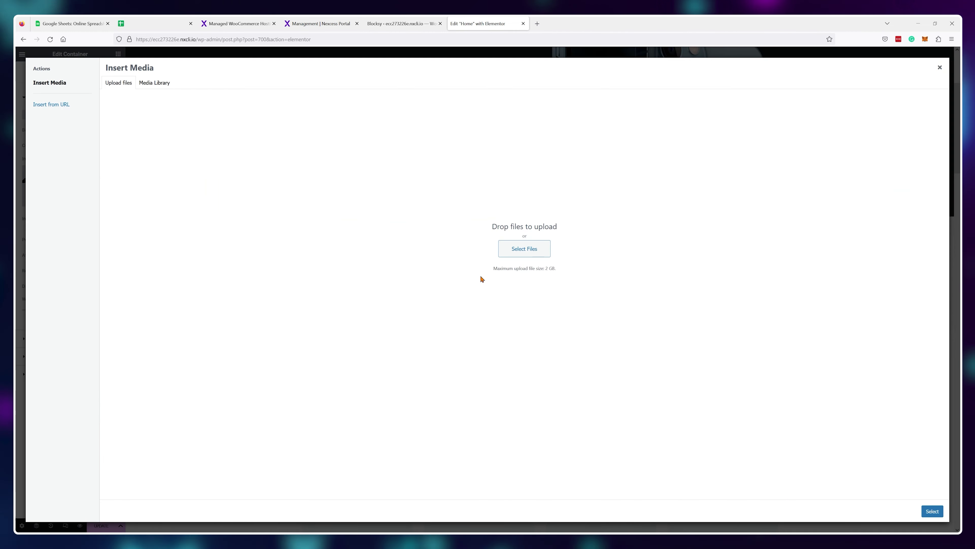
click(682, 331)
click(932, 511)
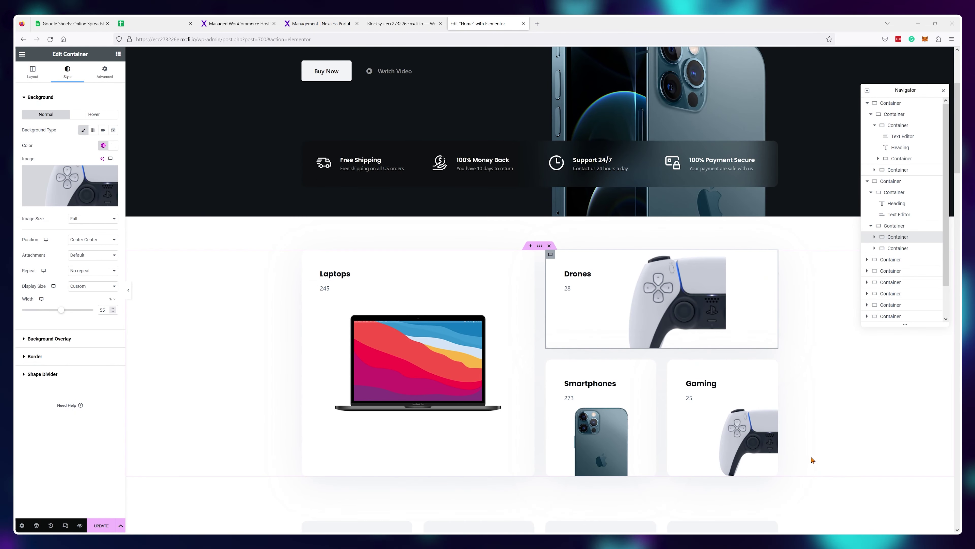
Select the 100% Payment Secure and 100% Money Back feature boxes
click(729, 160)
click(645, 161)
scroll(839, 398, down, 10)
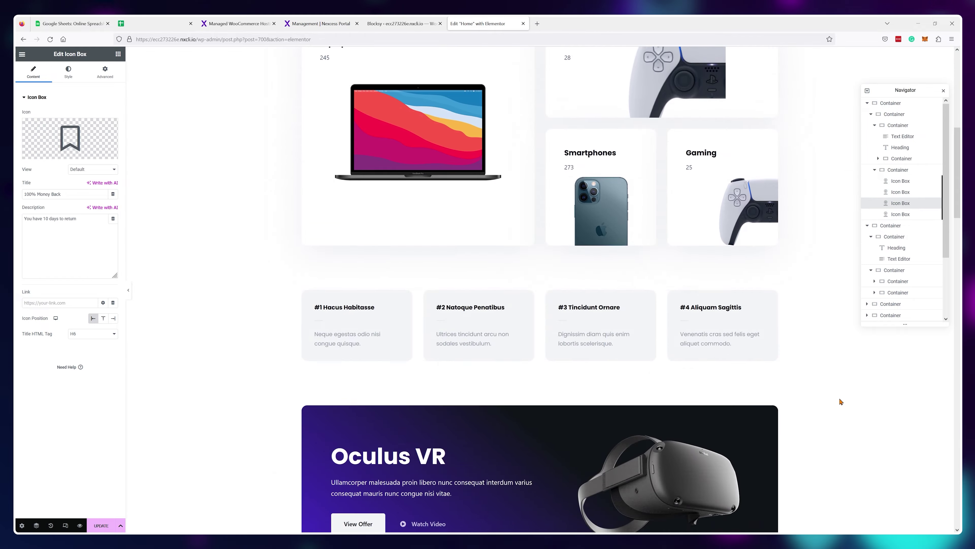
scroll(552, 290, down, 8)
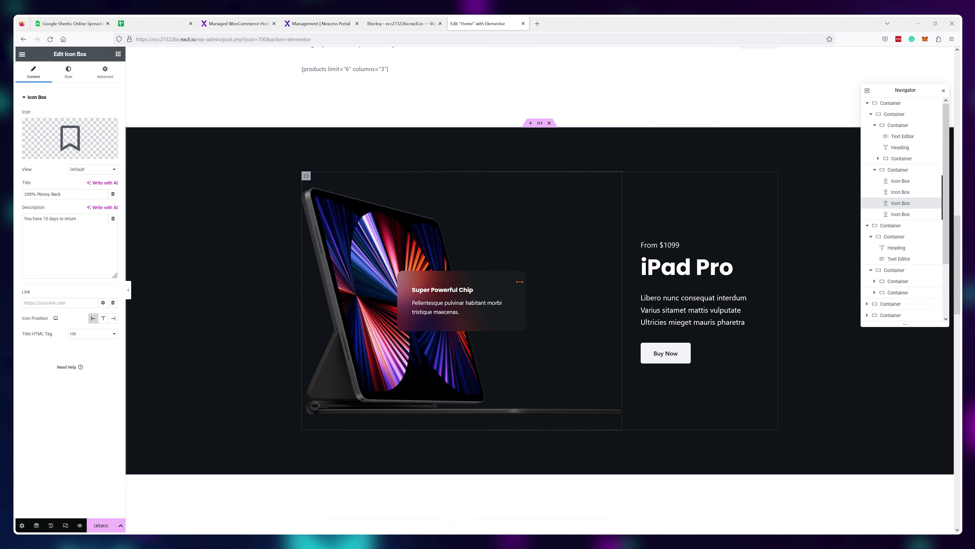
Resize the iPad Pro container, then undo to restore its original size
click(306, 177)
drag(72, 138, 51, 162)
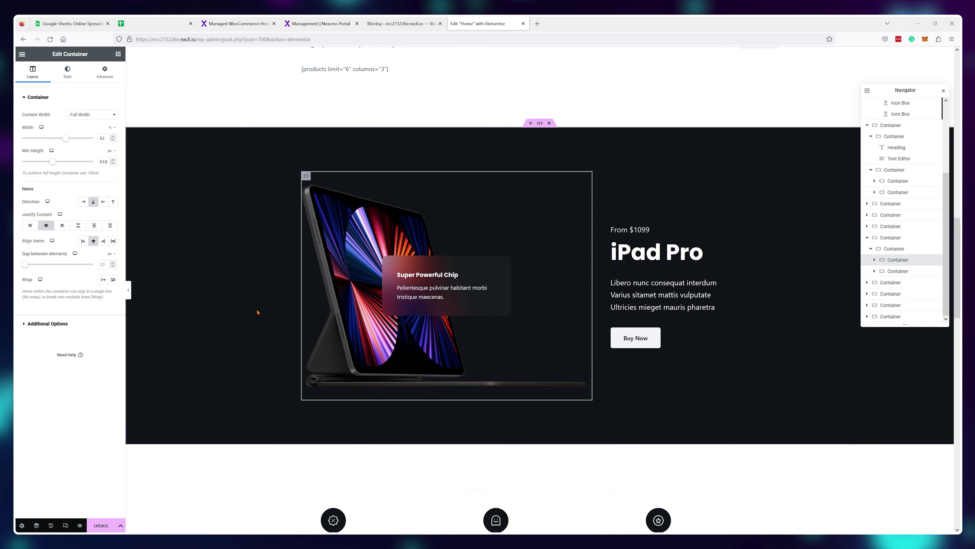
scroll(257, 310, down, 10)
key(ctrl+z)
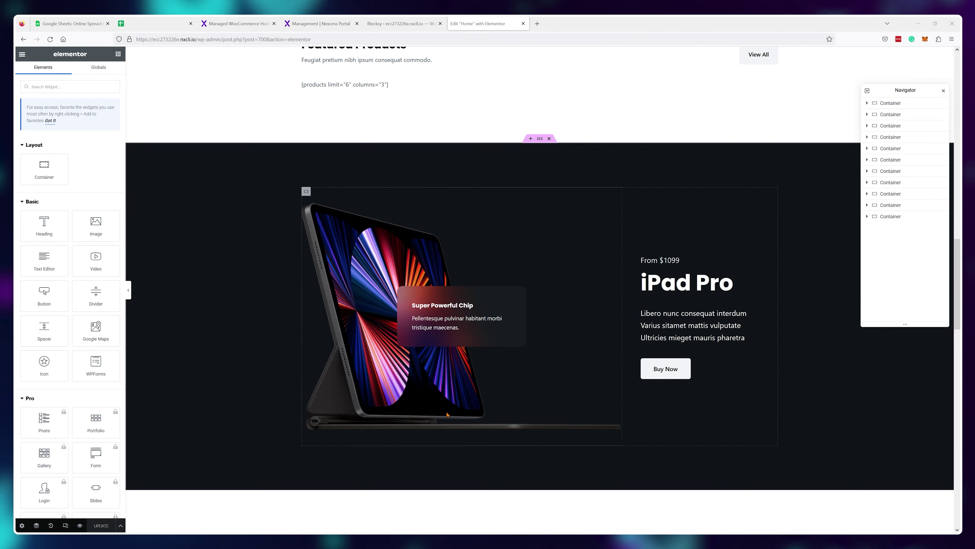
Preview the home page at tablet, mobile and desktop widths, ending on mobile
click(66, 525)
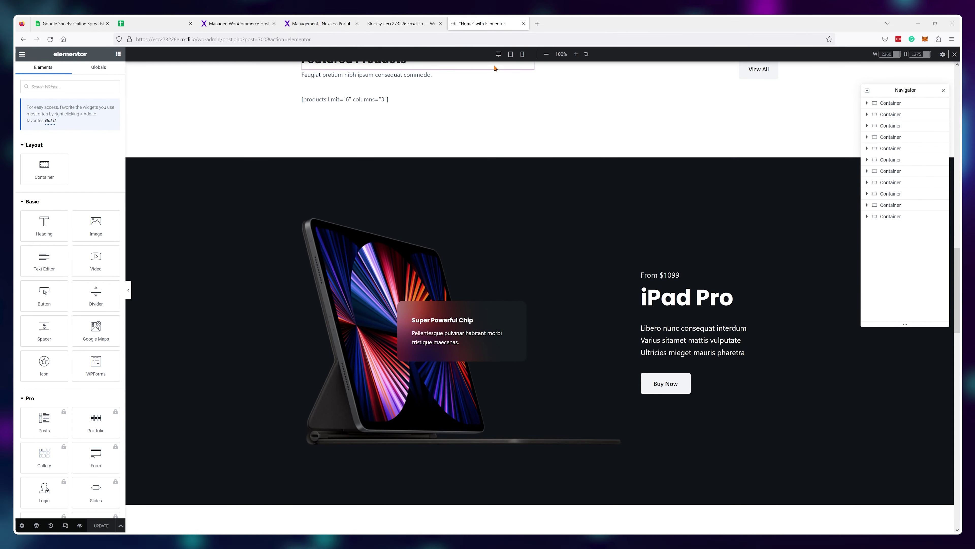
scroll(571, 220, up, 15)
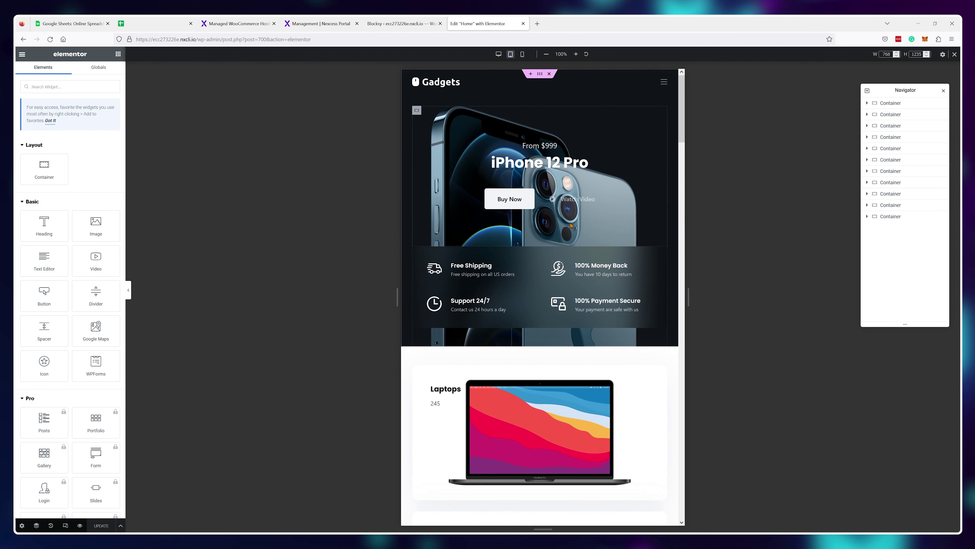
click(522, 54)
scroll(576, 192, down, 10)
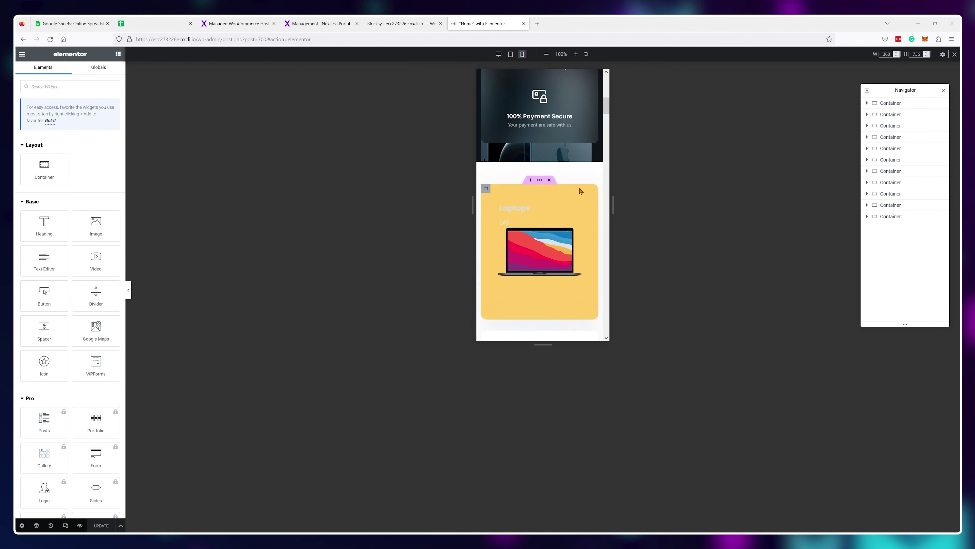
click(499, 54)
click(522, 54)
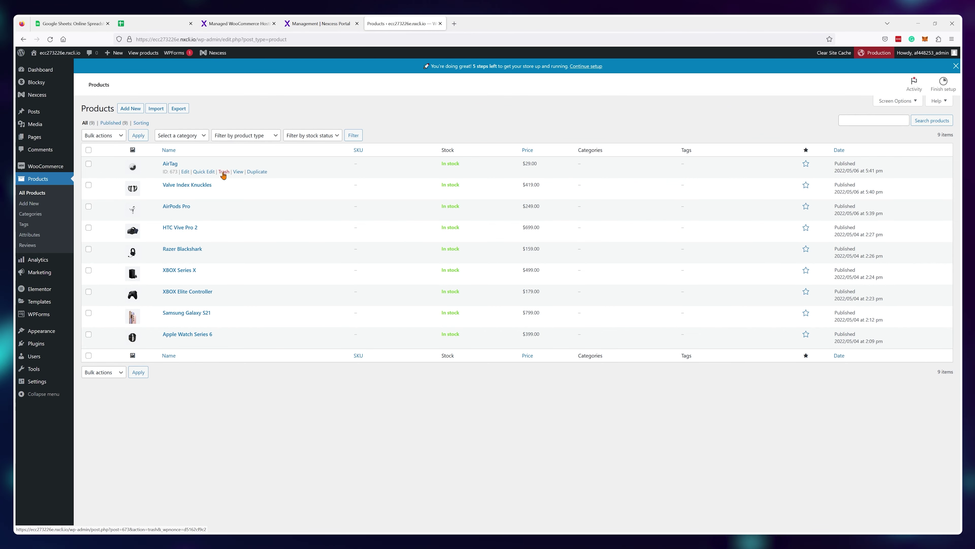
Duplicate Apple Watch Series 6, retitle the copy starting with 'You', and enter sale price 299
click(257, 342)
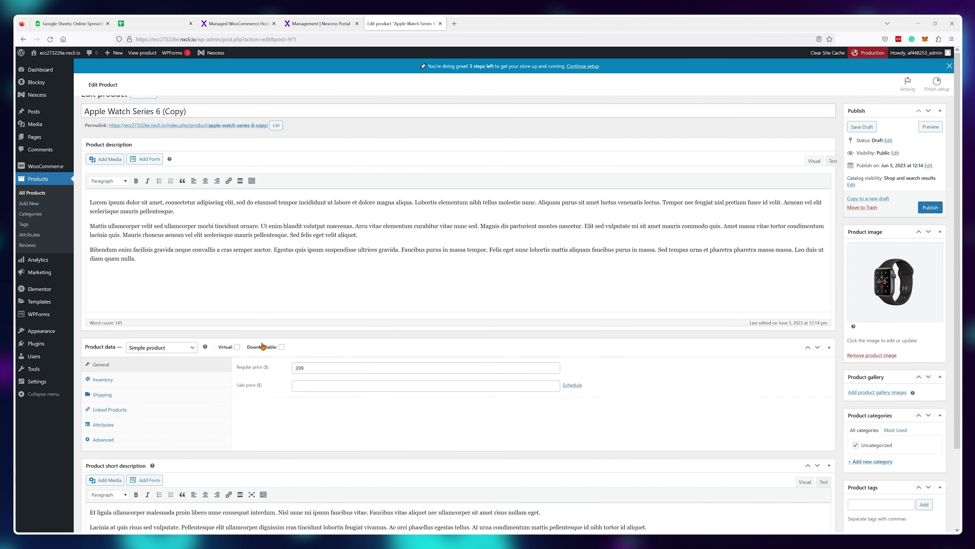
drag(204, 128, 85, 126)
text(You)
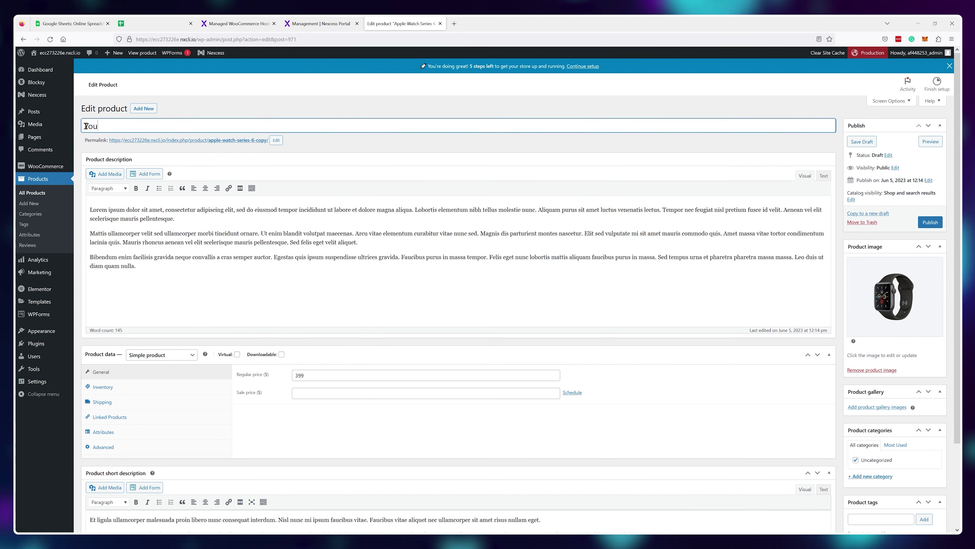
scroll(311, 298, down, 3)
click(310, 298)
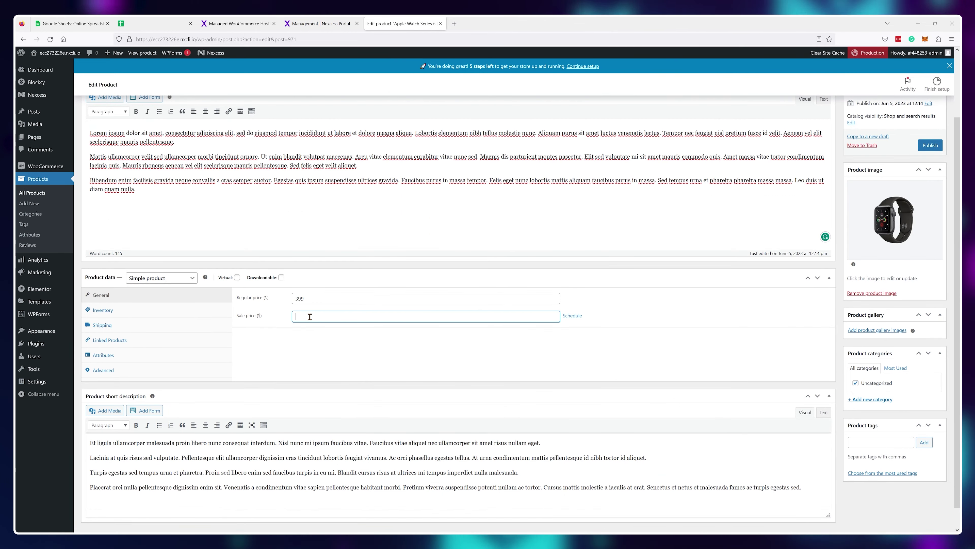
Set the headset picture as the product image and review the Inventory and Shipping settings
click(866, 224)
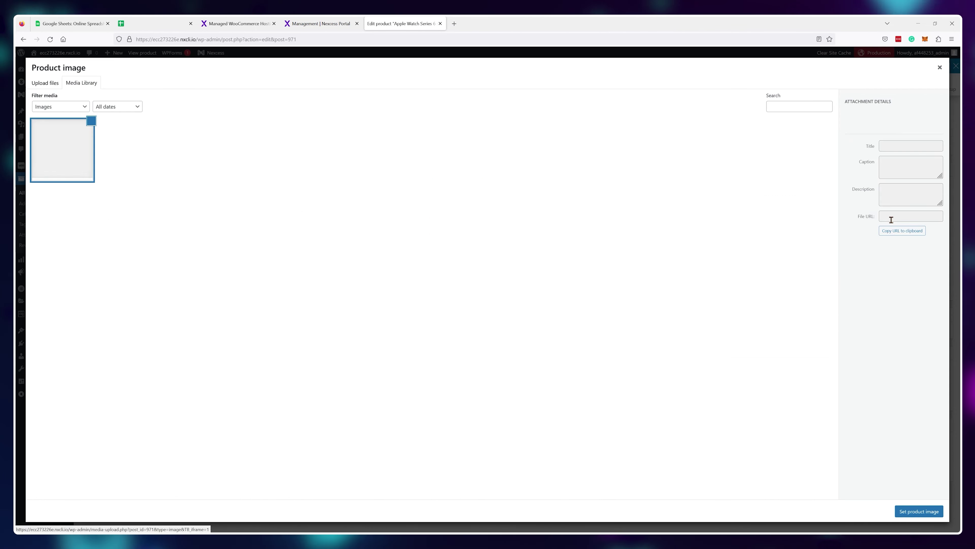
click(919, 511)
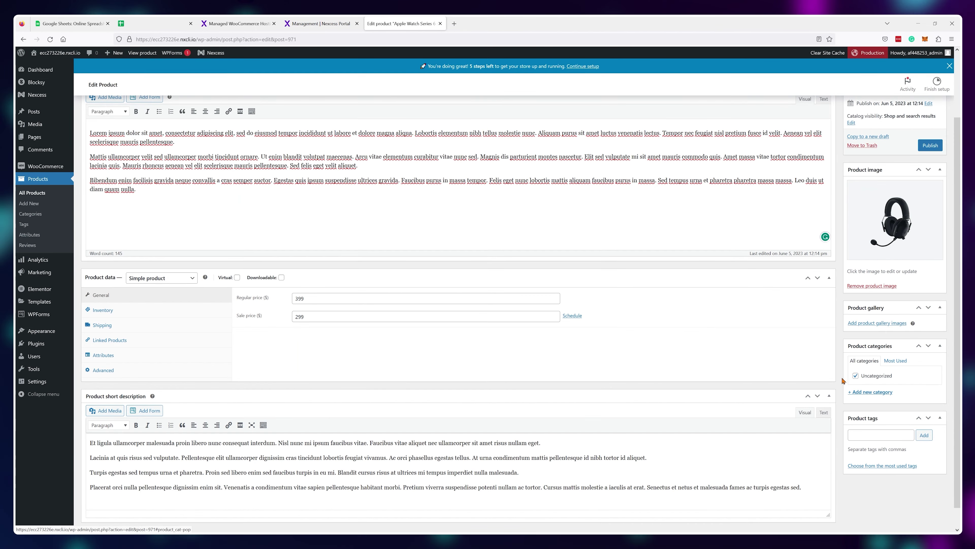
click(126, 311)
click(121, 326)
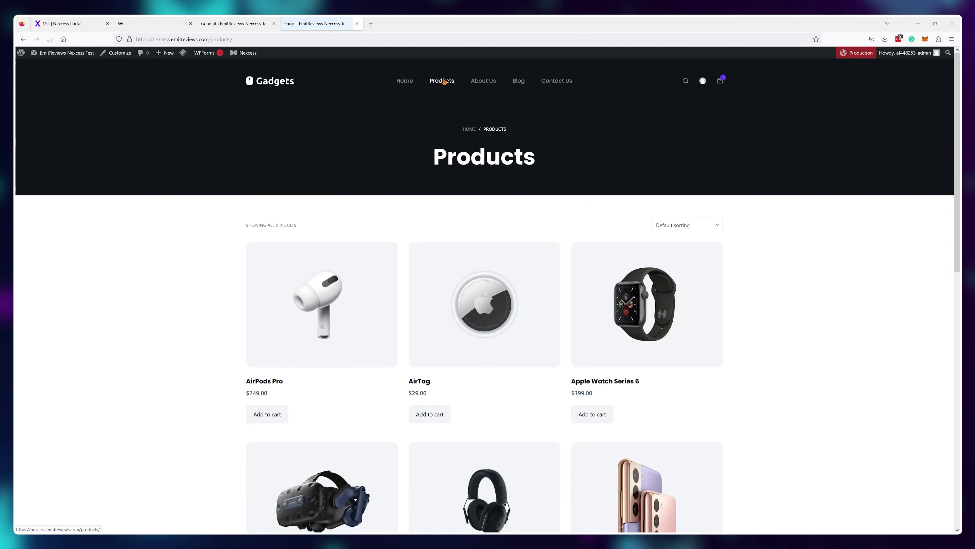
Open the AirPods Pro product and add it to the cart
scroll(761, 269, down, 12)
scroll(759, 262, up, 12)
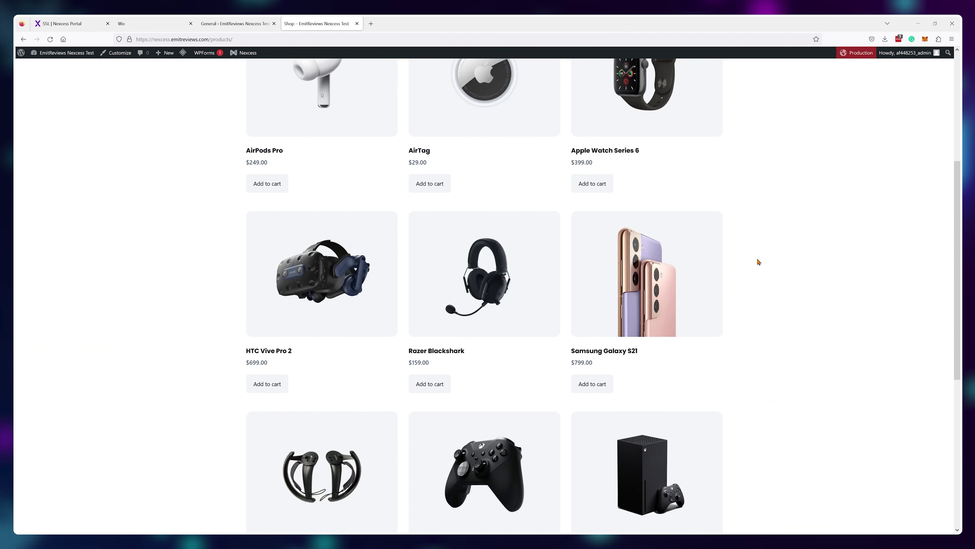
click(372, 270)
click(680, 314)
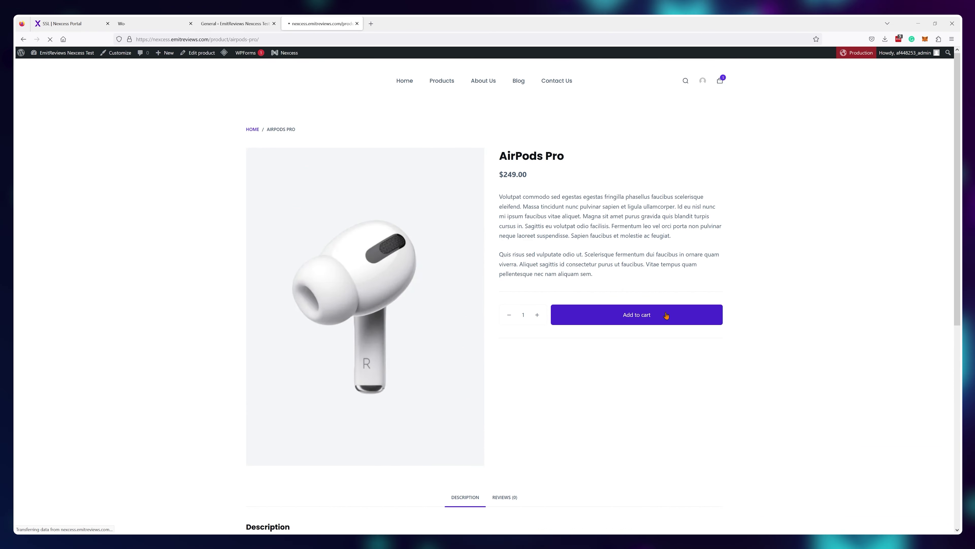
Go to checkout from the cart icon, then open the full cart showing $278.00
mouse_move(720, 82)
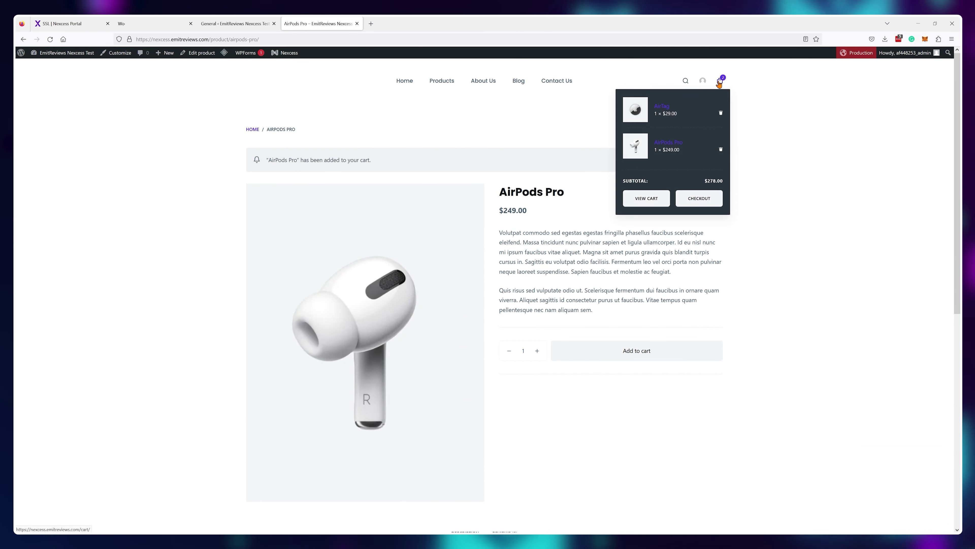
click(700, 196)
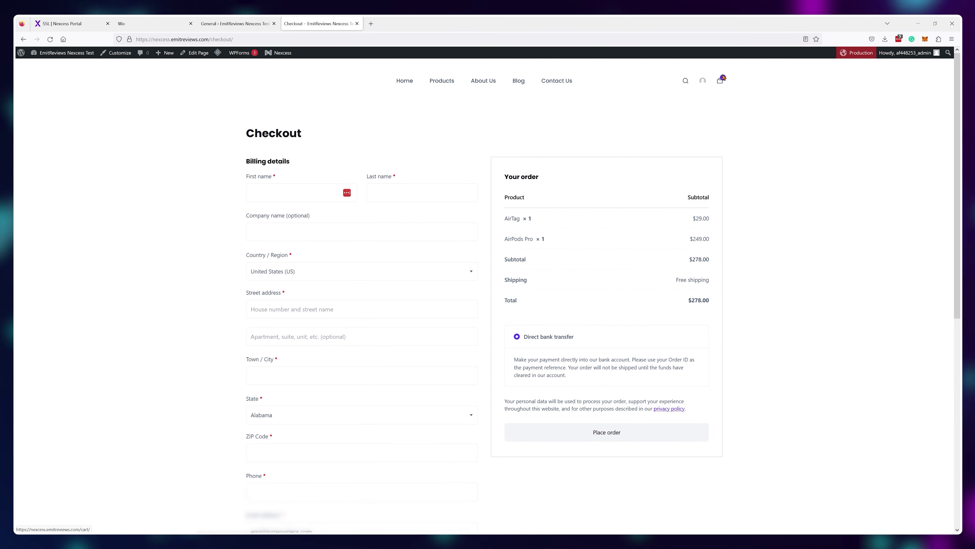
mouse_move(722, 79)
click(647, 195)
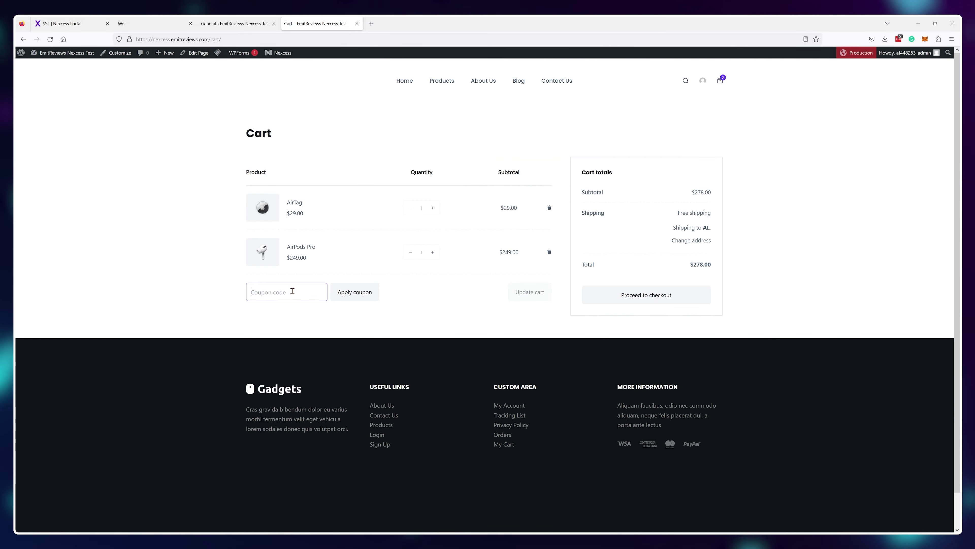
Start a fixed cart discount coupon, review its usage restrictions, then view the PageSpeed mobile report
key(ctrl+shift+Tab)
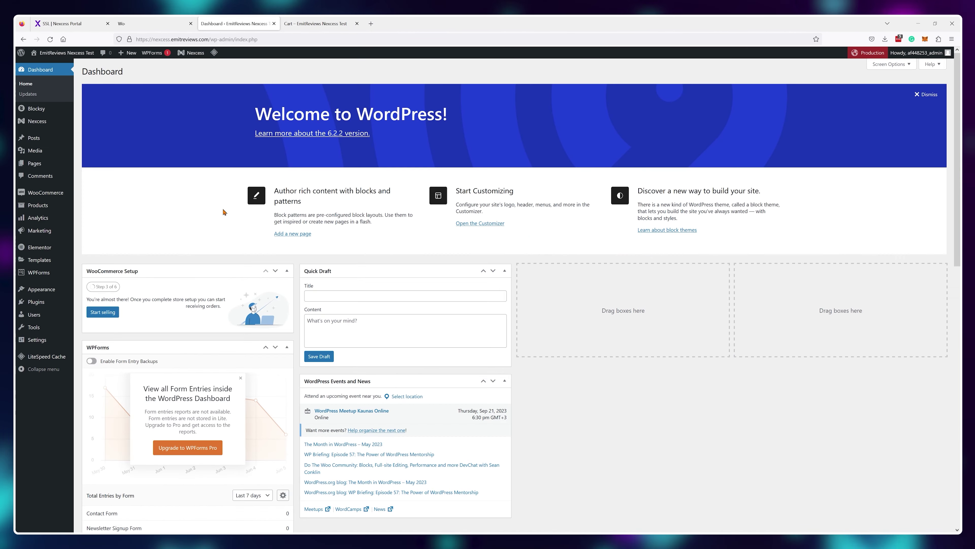
click(90, 242)
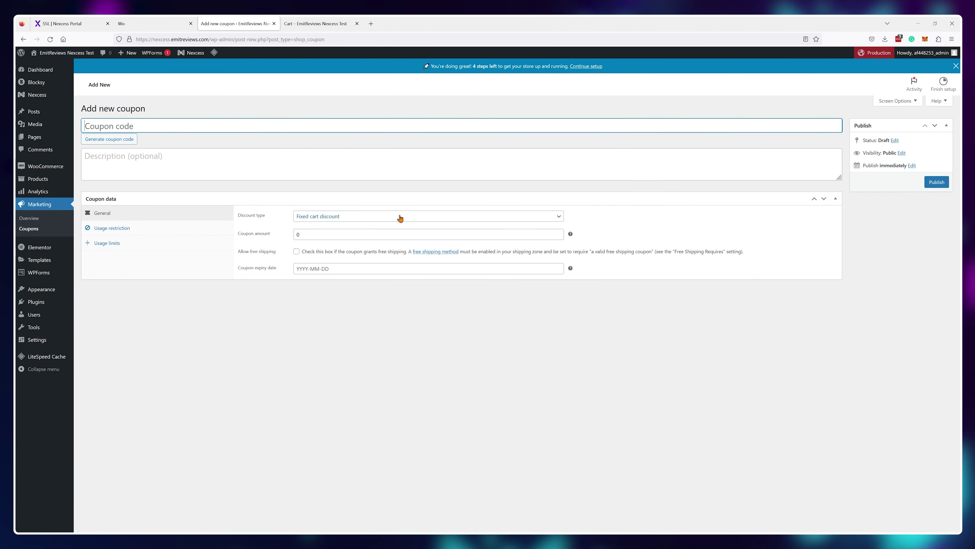
click(400, 218)
click(236, 241)
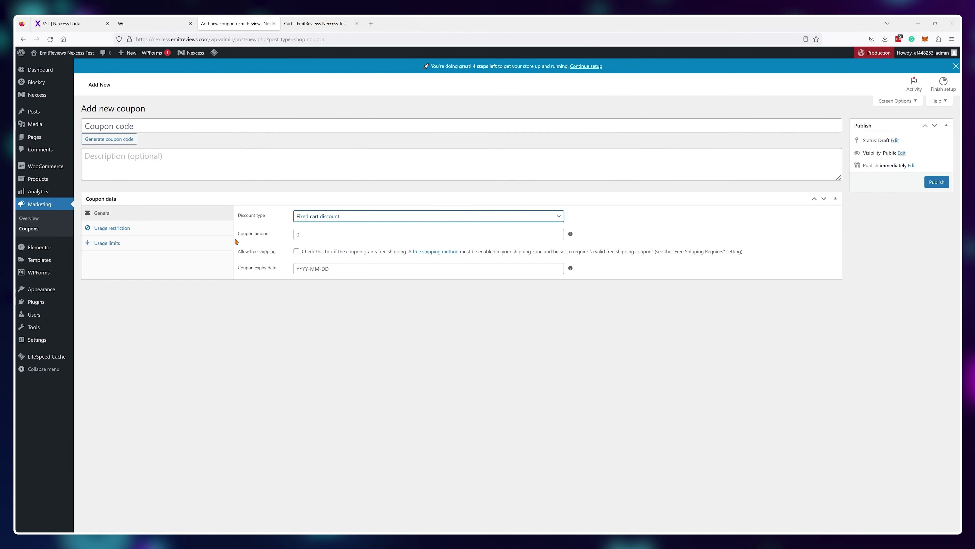
click(129, 229)
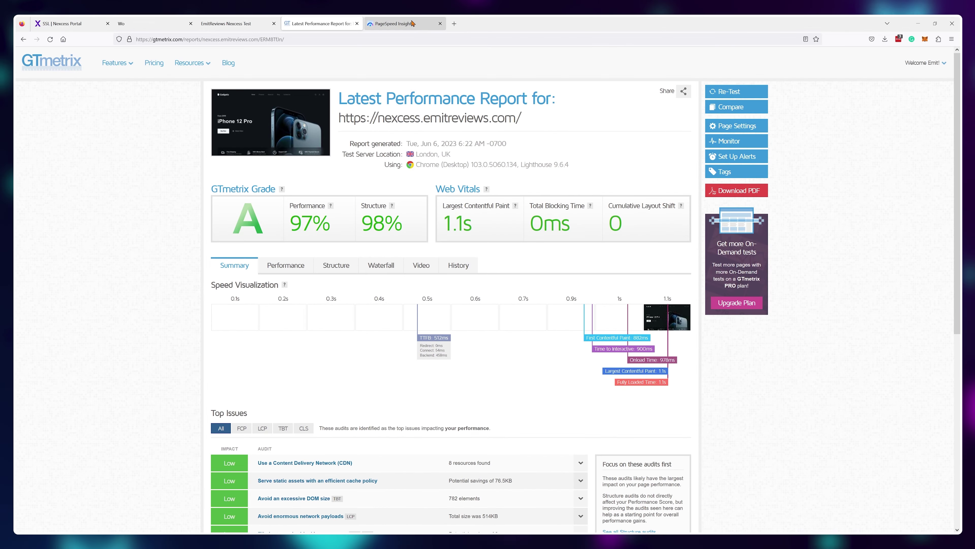
click(411, 23)
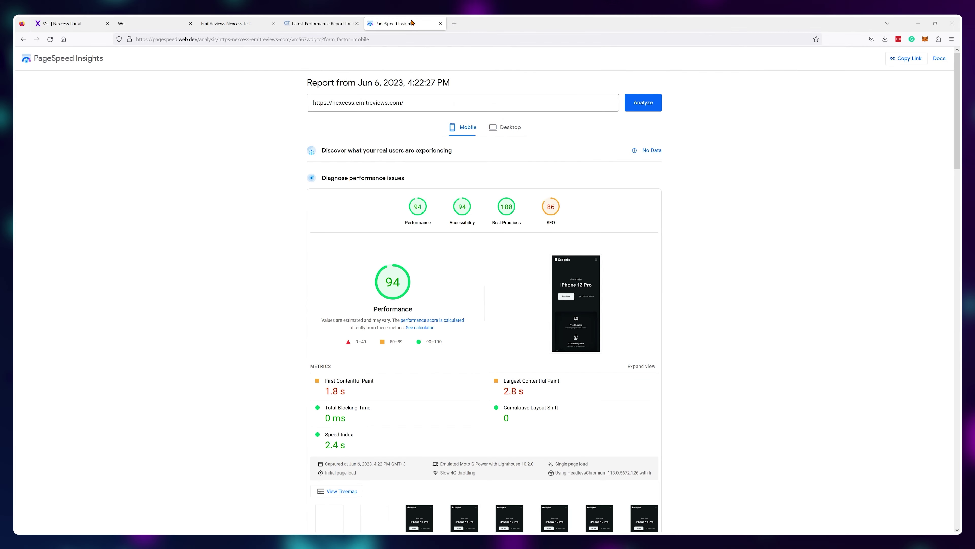
Show the PageSpeed desktop results with a Performance score of 99
click(517, 132)
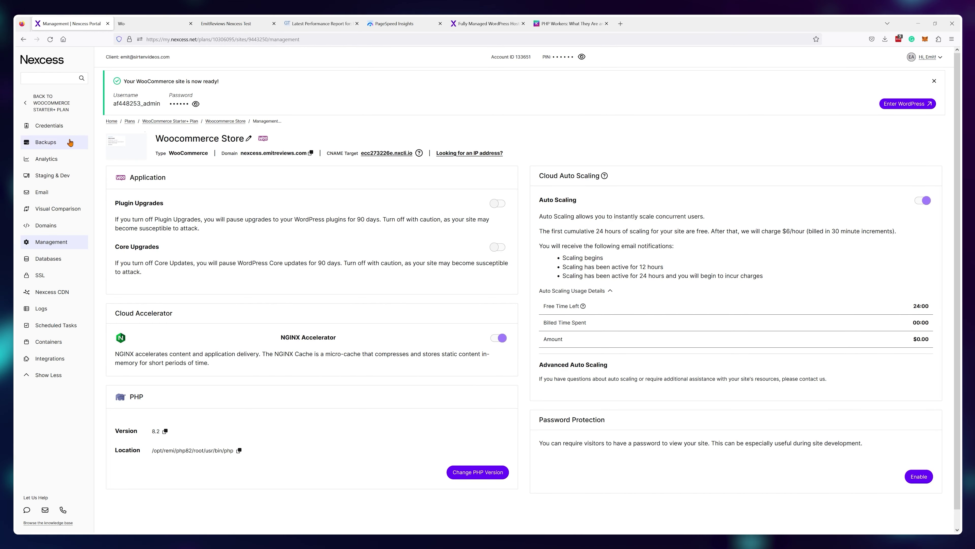
Review the site's daily backups, then add a mailbox under Email Boxes and view its actions menu
click(69, 143)
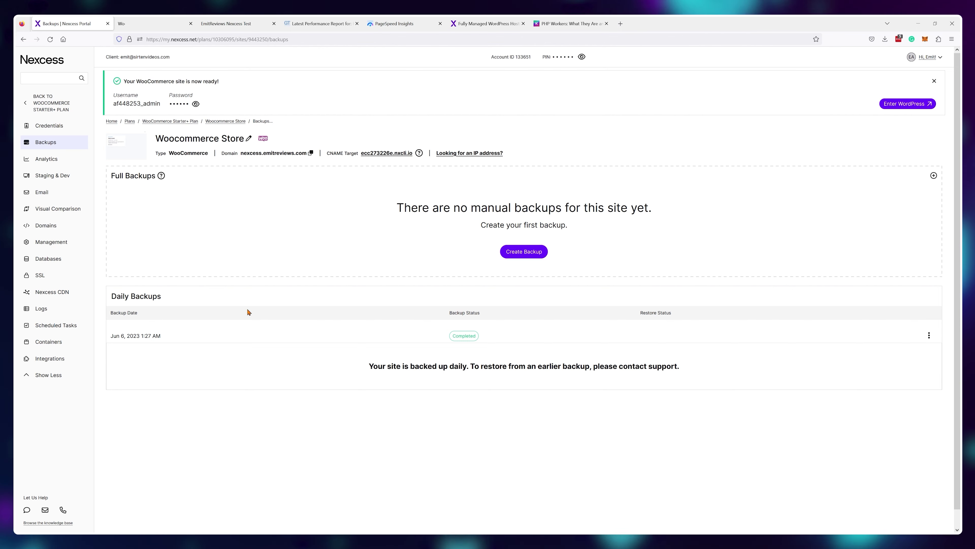
click(70, 192)
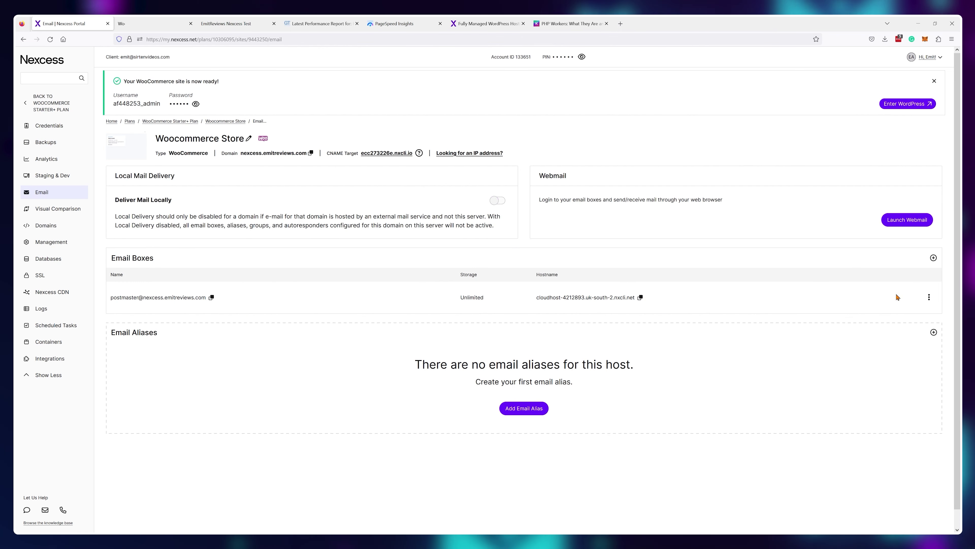
click(933, 258)
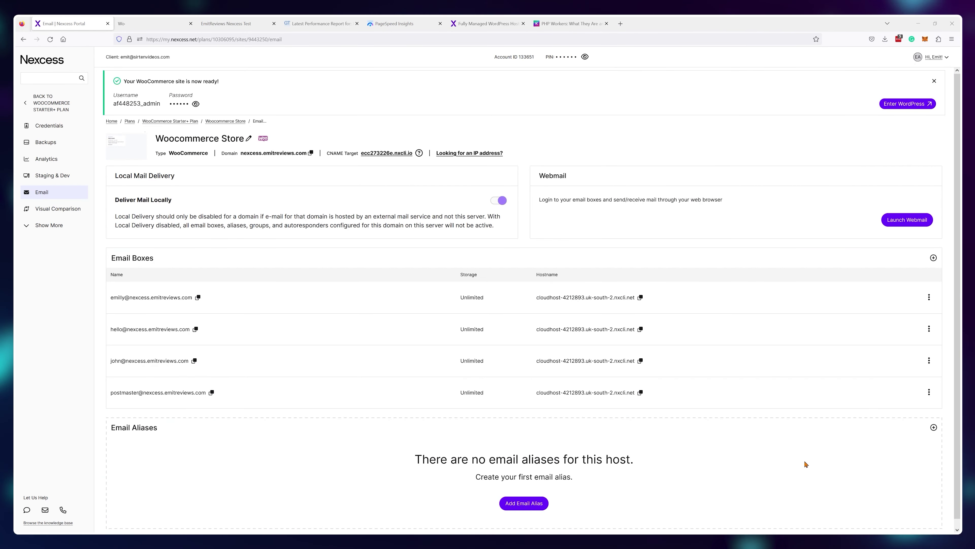
click(930, 298)
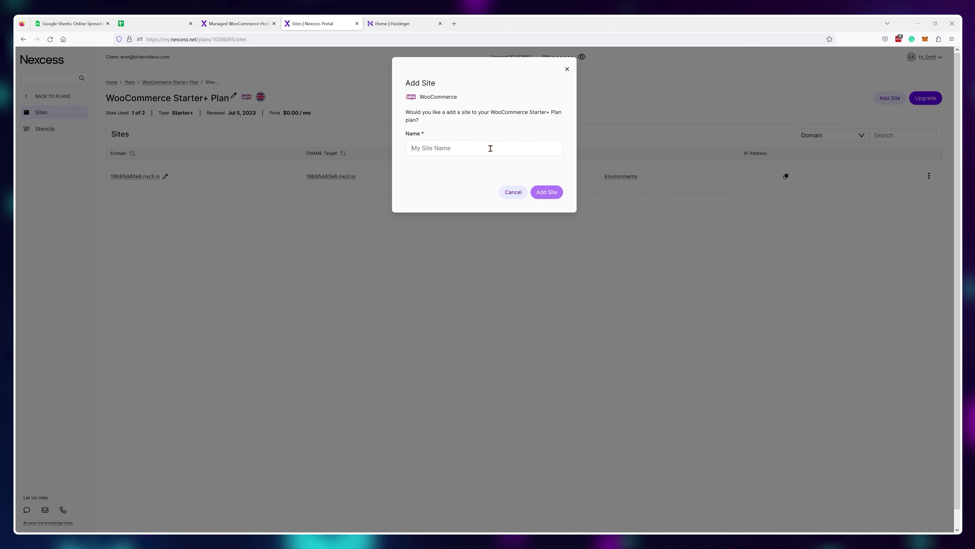
Name the new Starter+ site 'Woocommerce Store' and submit it
text(Woocommerce Store)
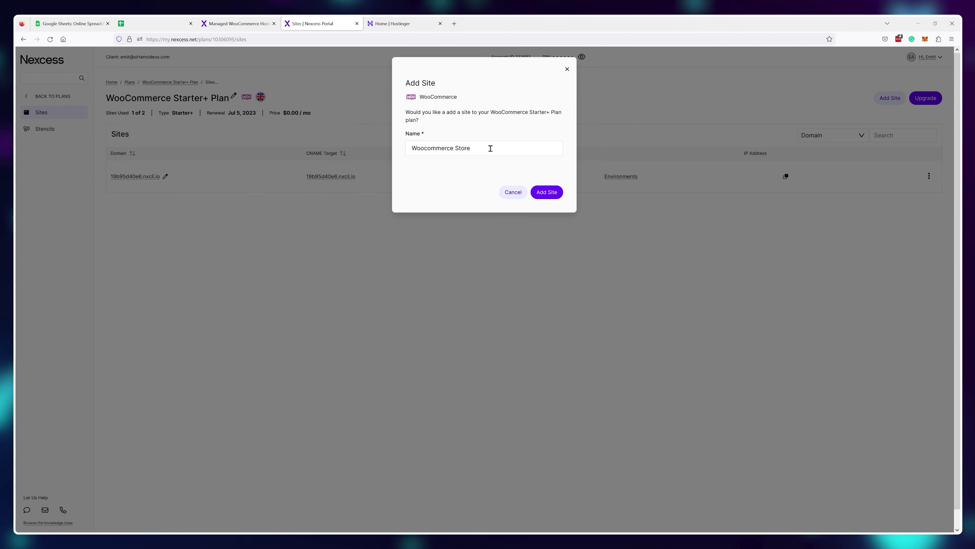
click(547, 192)
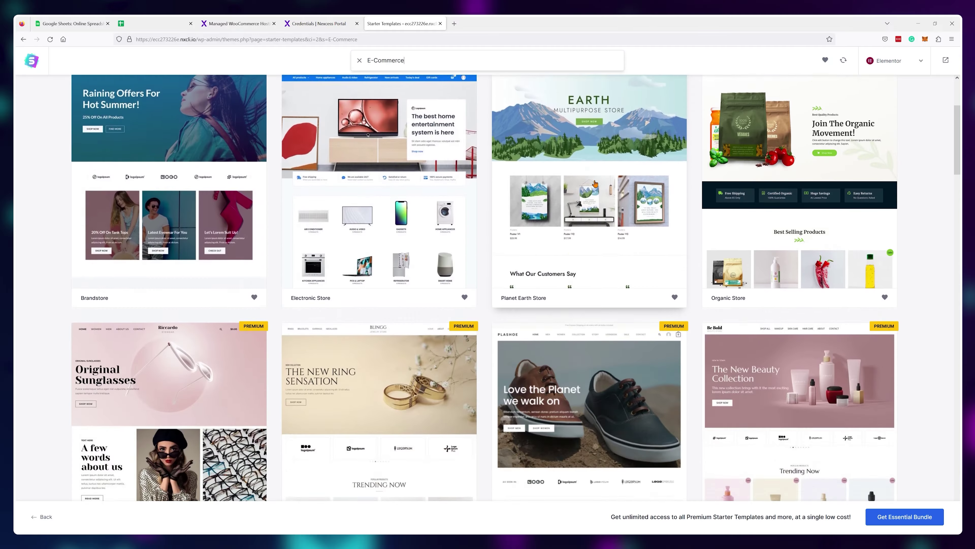
scroll(598, 183, down, 5)
scroll(598, 183, down, 12)
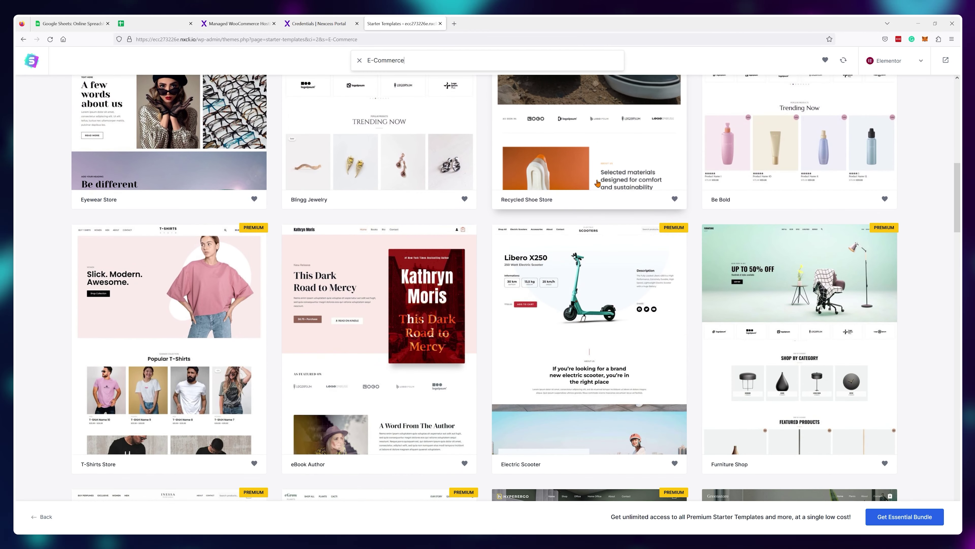
scroll(597, 183, down, 9)
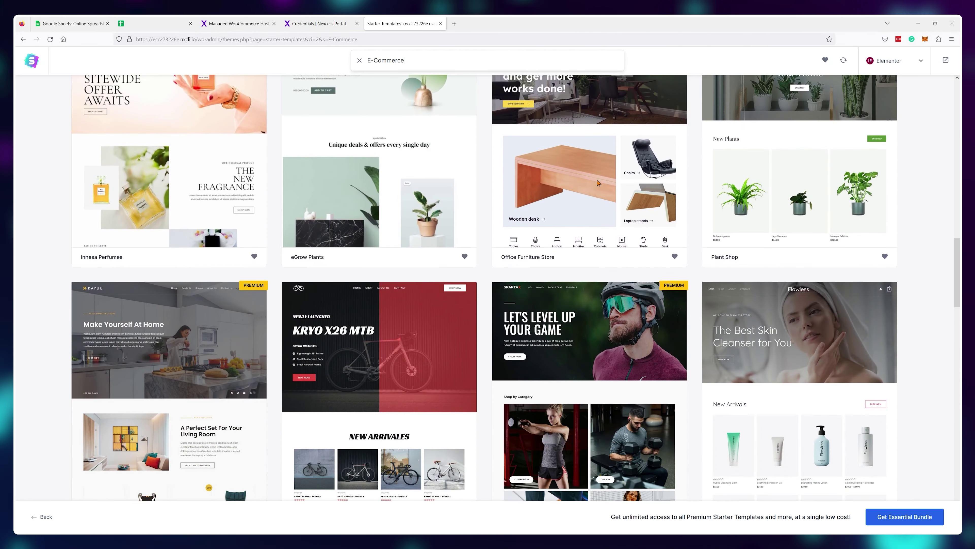